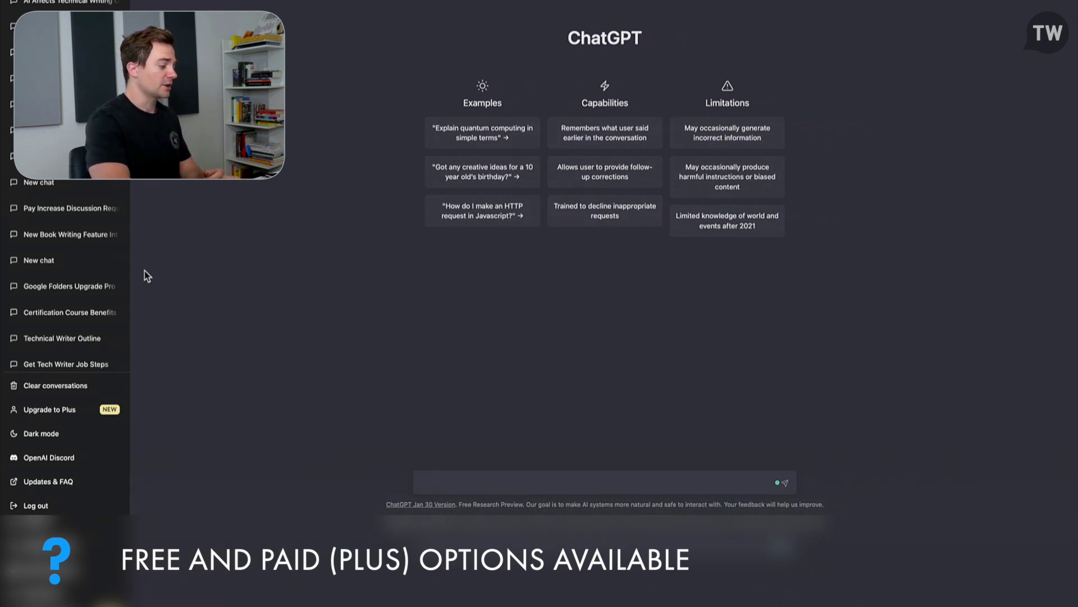
pyautogui.scroll(-1, 92, 326)
pyautogui.scroll(-2, 92, 327)
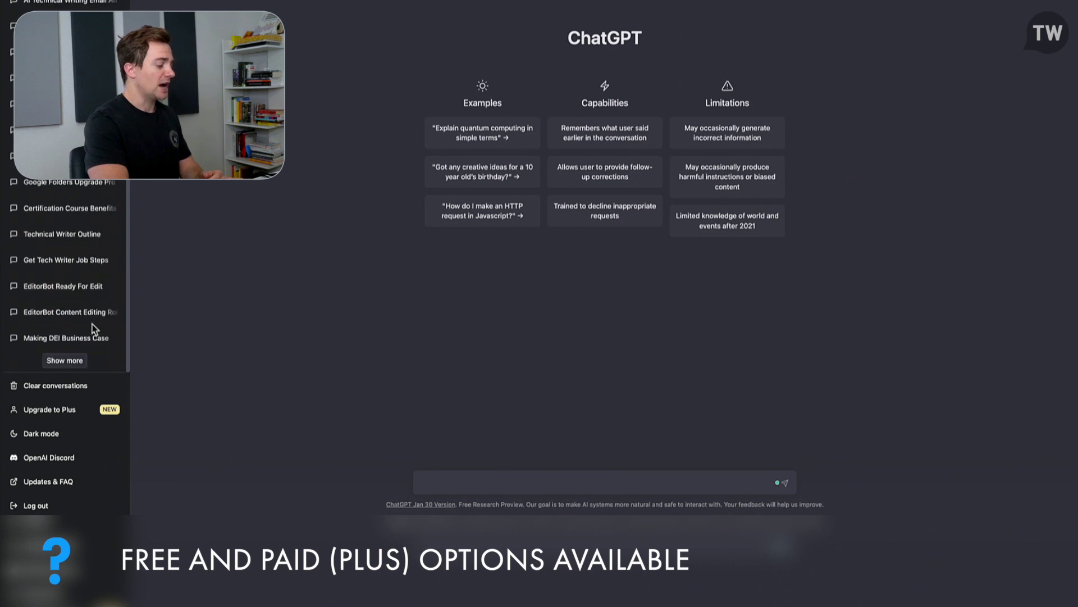
pyautogui.scroll(3, 92, 241)
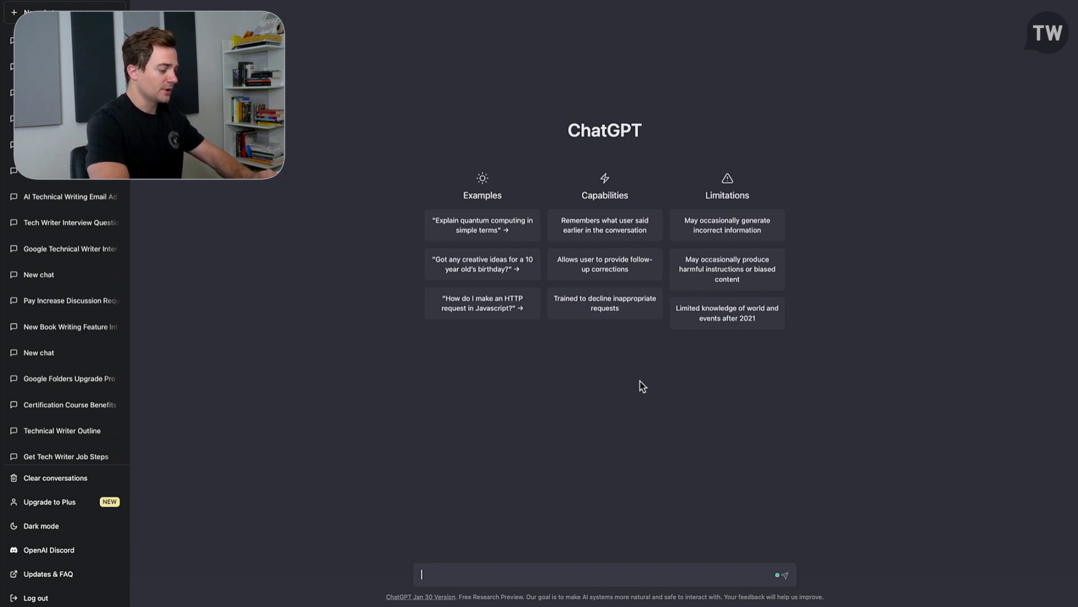
pyautogui.write('Provide a list of interview questions for a technical writer position at Google')
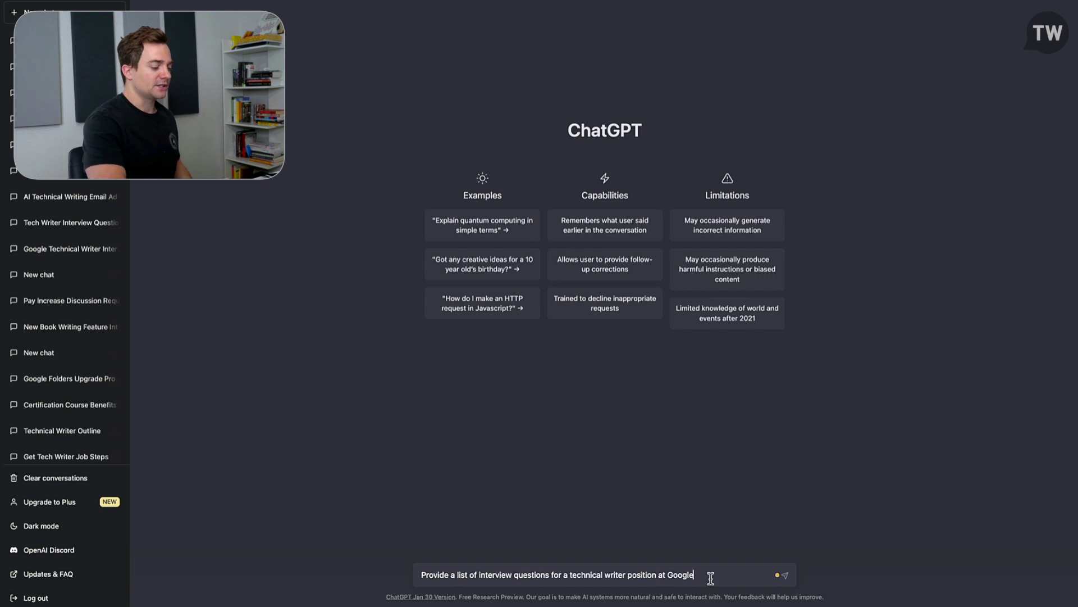
# Submit the Google technical writer questions request and return to the message box for a follow-up
pyautogui.click(784, 575)
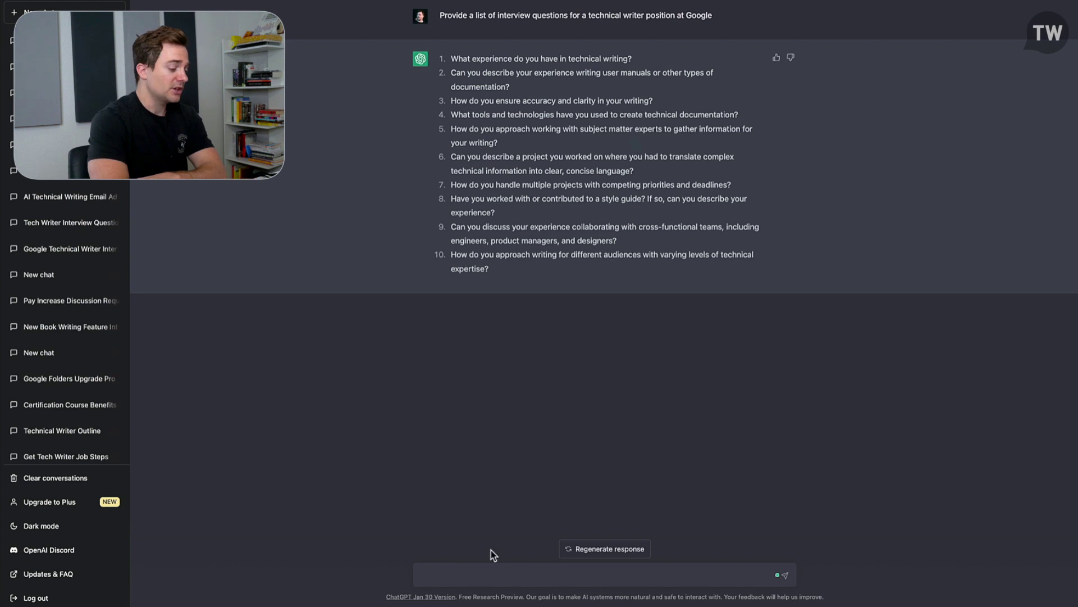
pyautogui.click(476, 569)
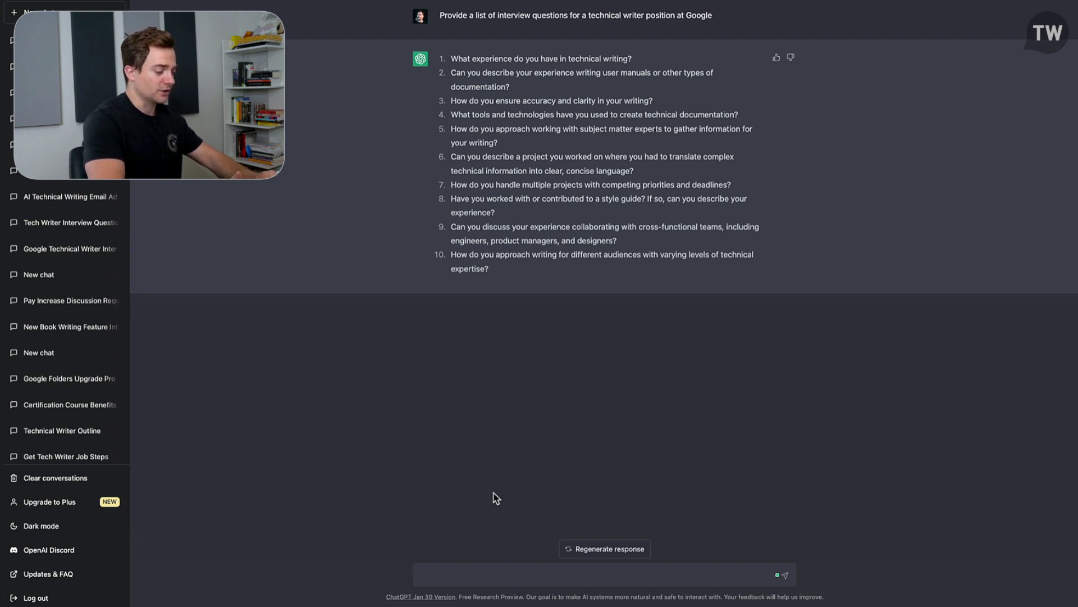
pyautogui.write('Provide an ideal answer to number 10 using detailed examples')
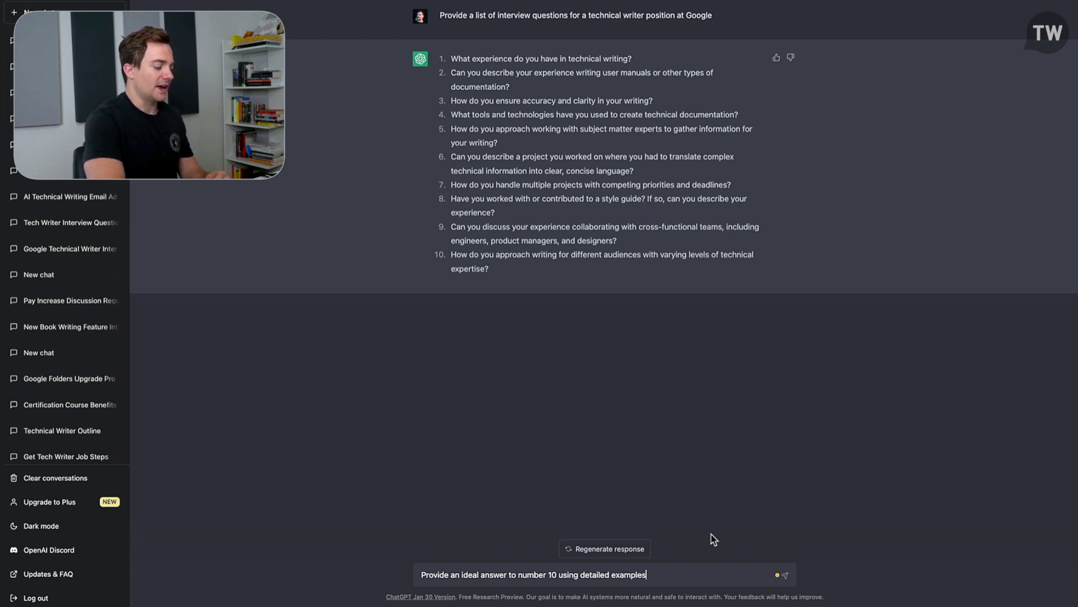
pyautogui.press('Return')
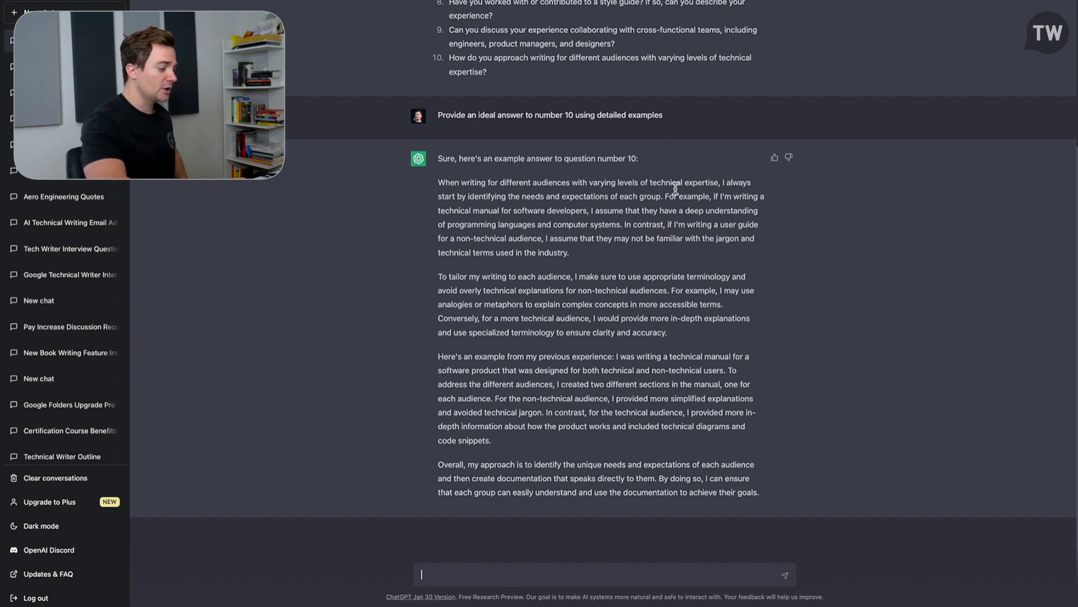
pyautogui.scroll(-1, 651, 354)
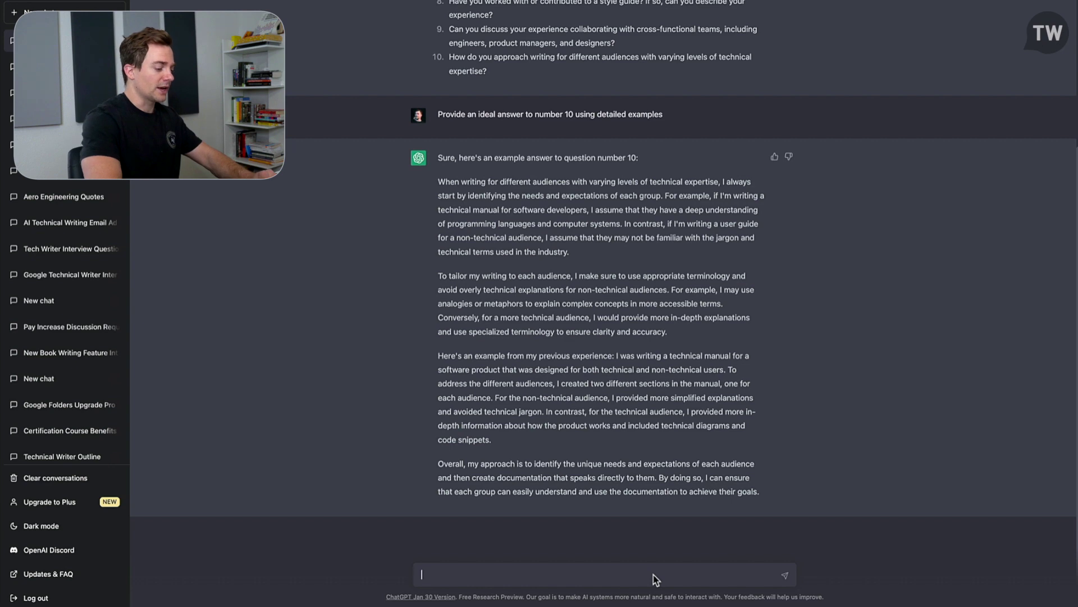
# Paste the prompt requesting challenging API technical writer interview questions for Google
pyautogui.write('Provide a list of challenging and complex interview questions for an API technical writer position at Google')
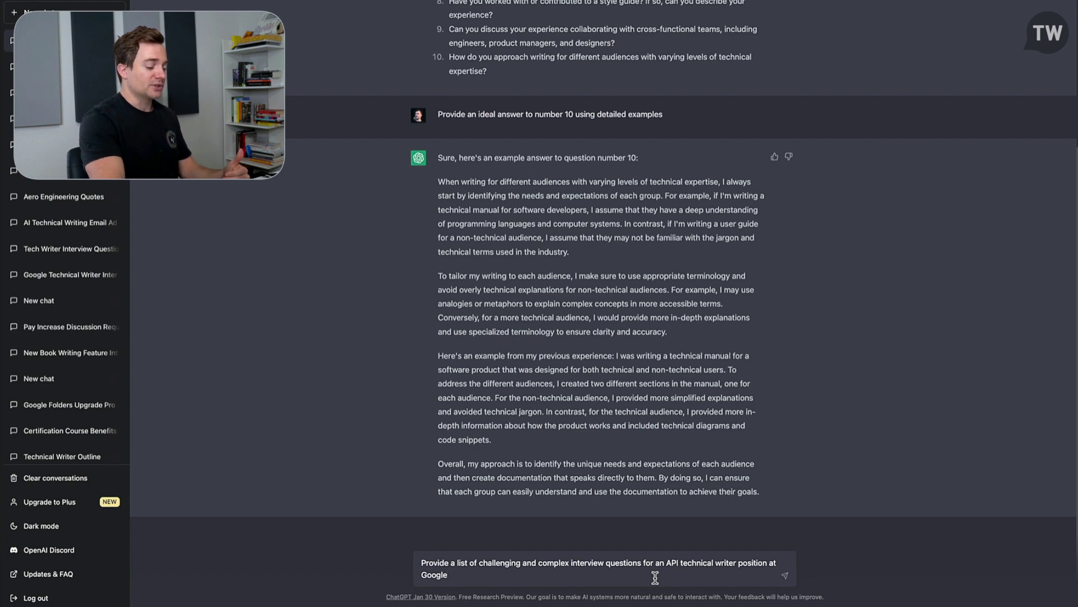
# Send the API technical writer prompt and receive ten API documentation interview questions
pyautogui.press('Return')
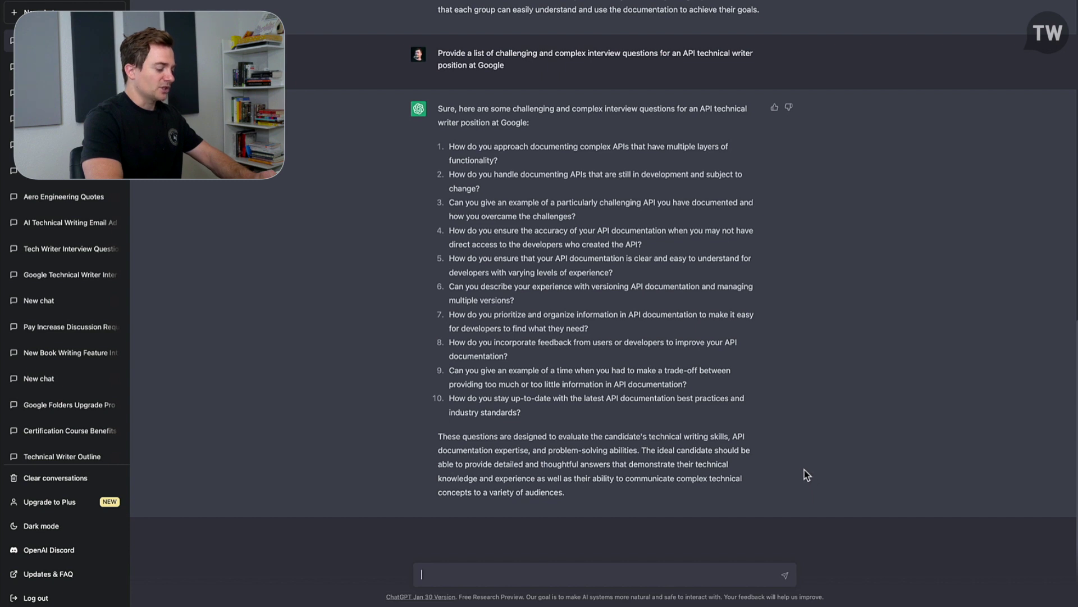
pyautogui.write("Provide a list of interview questions for a technical writer position at squibler.io that focuses on the company's features and benefits")
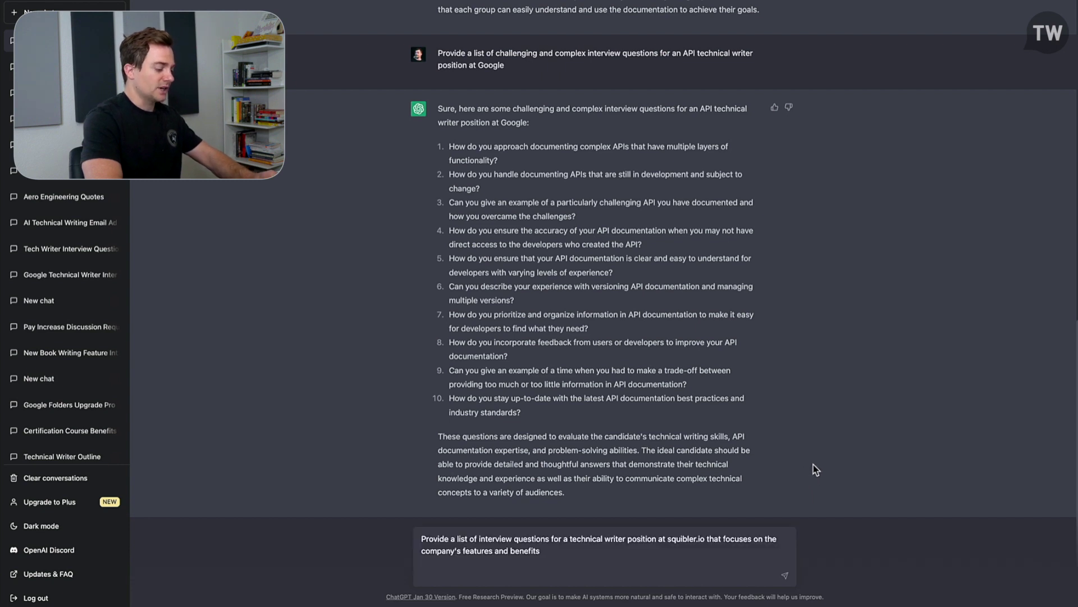
# Remove the trailing blank line and send the squibler.io features-and-benefits interview prompt
pyautogui.press('BackSpace')
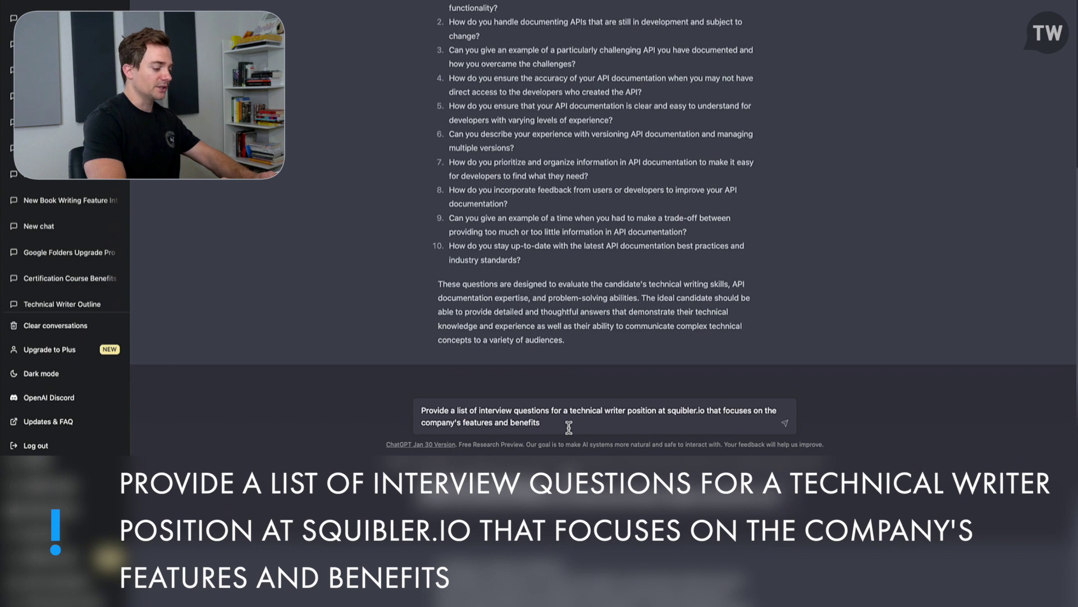
pyautogui.press('Return')
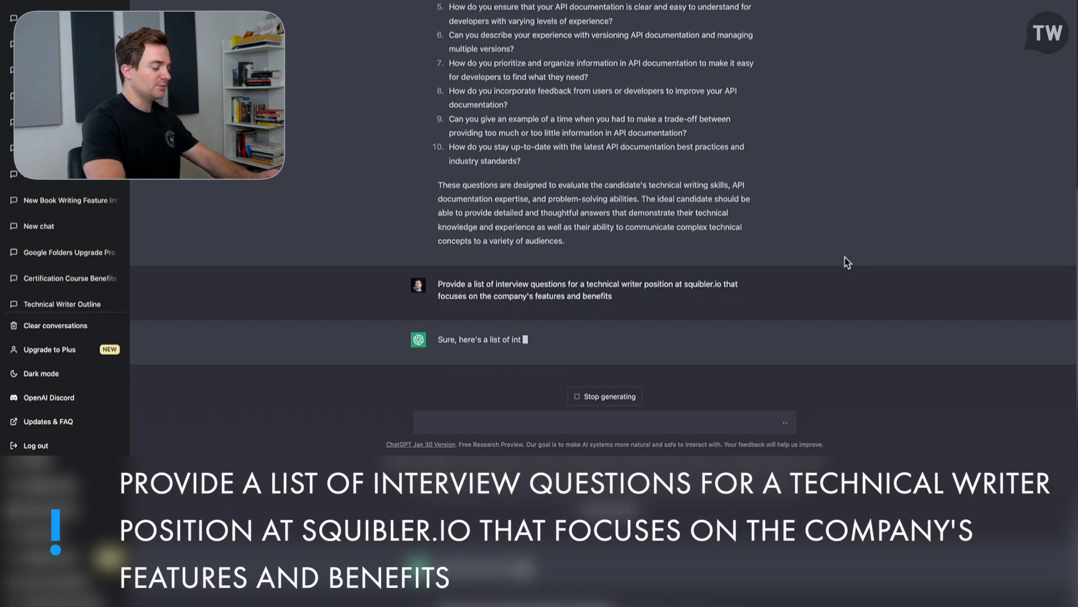